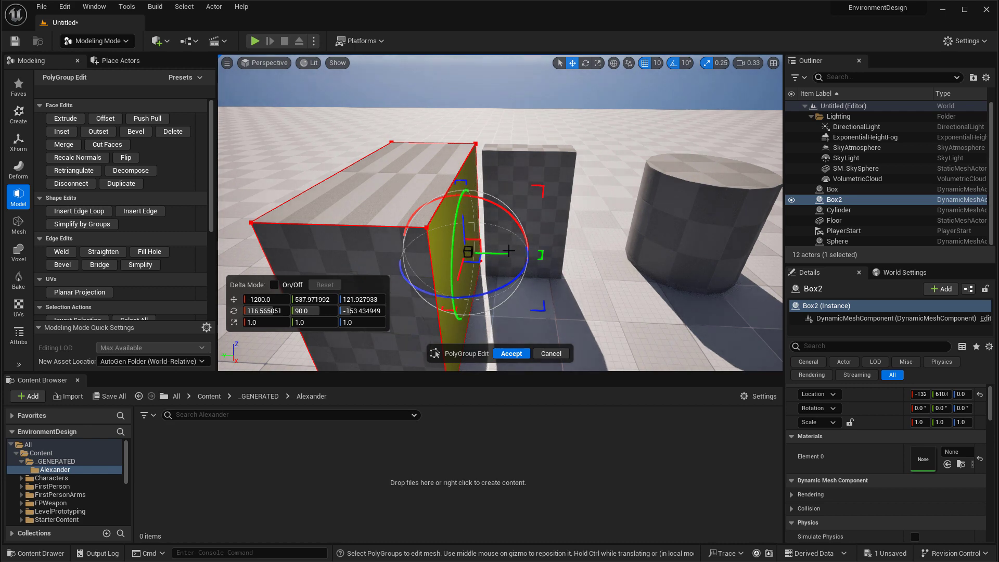
pyautogui.moveTo(509, 252); pyautogui.dragTo(443, 253)
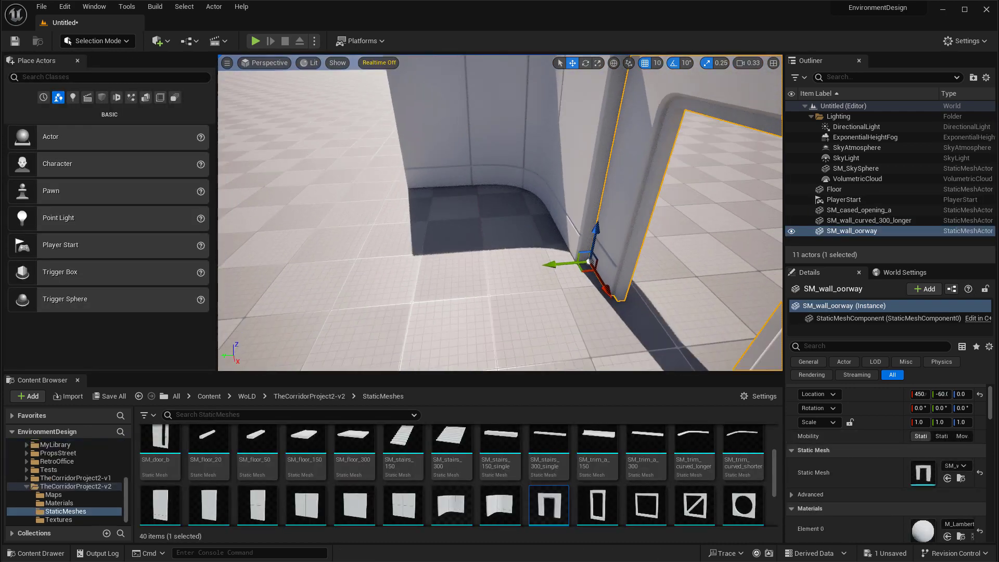
pyautogui.moveTo(562, 263); pyautogui.dragTo(498, 261)
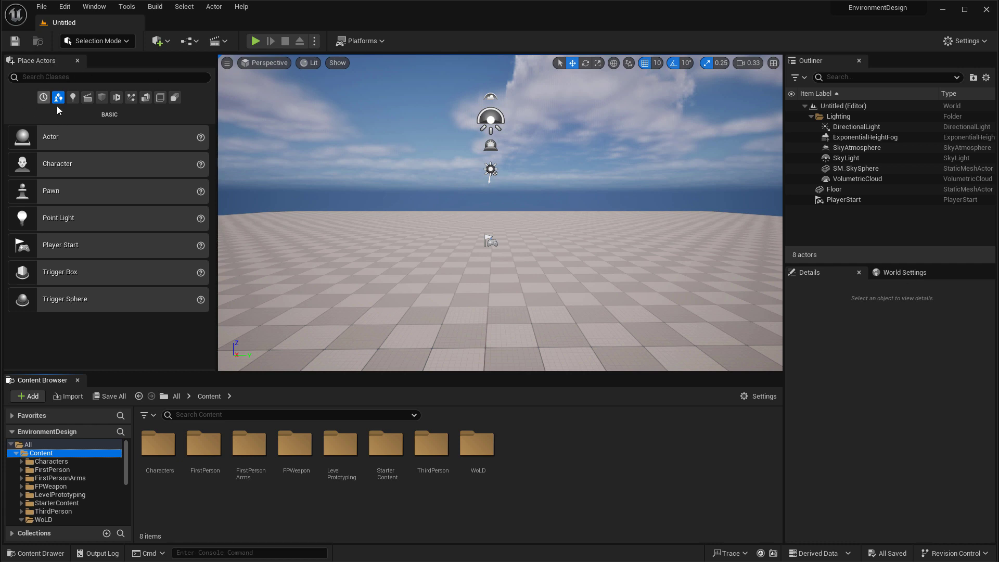
# - Show the geometry shapes among the placeable actors and place a box brush on the floor
pyautogui.click(94, 6)
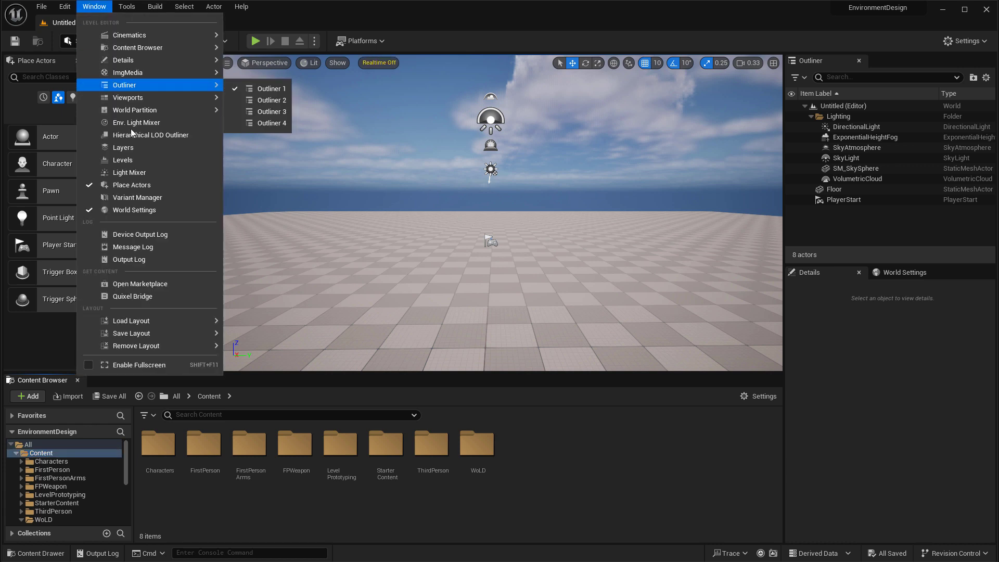
pyautogui.press('Up')
pyautogui.press('Up')
pyautogui.moveTo(315, 192); pyautogui.dragTo(314, 195, button='right')
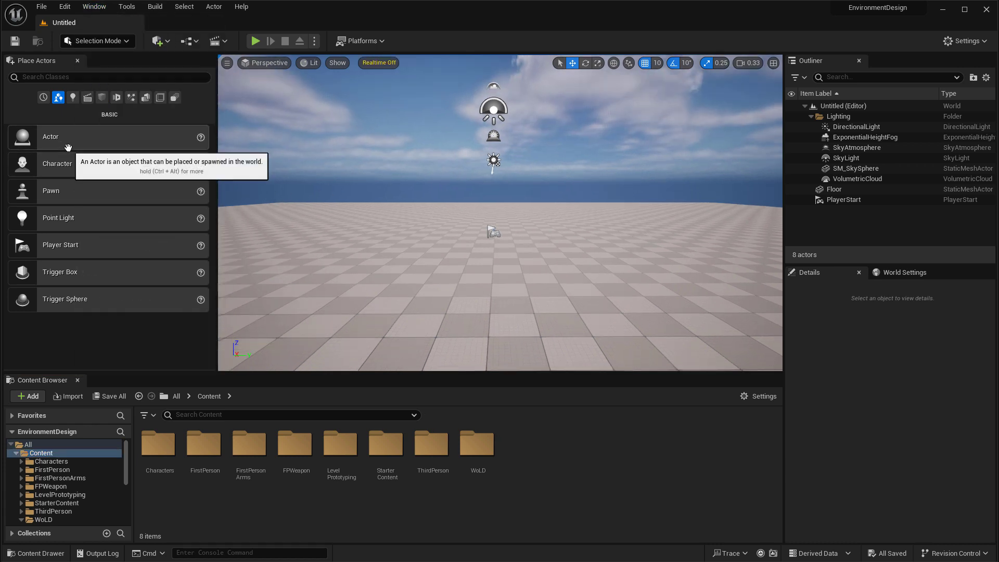
pyautogui.click(146, 99)
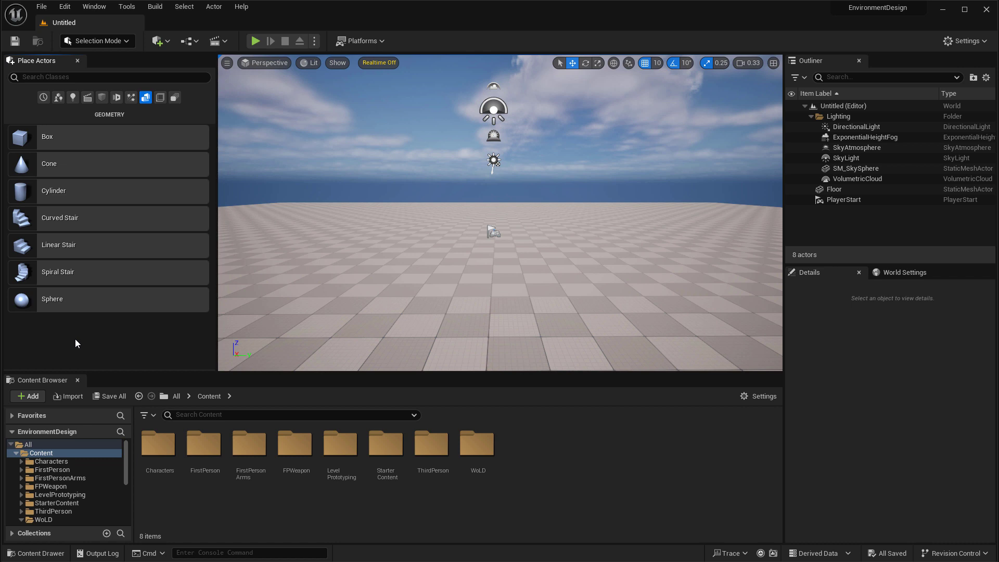
pyautogui.moveTo(66, 142)
pyautogui.mouseDown()
pyautogui.moveTo(487, 289)
pyautogui.moveTo(529, 293)
pyautogui.mouseUp()
pyautogui.moveTo(555, 314)
pyautogui.mouseDown(button='right')
pyautogui.moveTo(572, 312)
pyautogui.moveTo(544, 310)
pyautogui.moveTo(546, 333)
pyautogui.mouseUp(button='right')
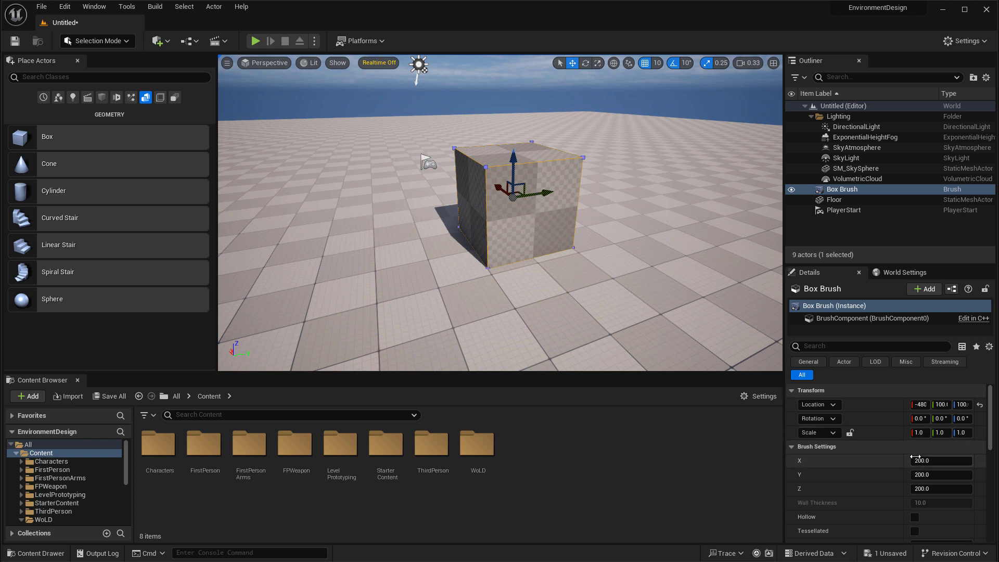
# - Set the box brush's dimensions to X 100, Y 20 and Z 800
pyautogui.click(937, 460)
pyautogui.write('100')
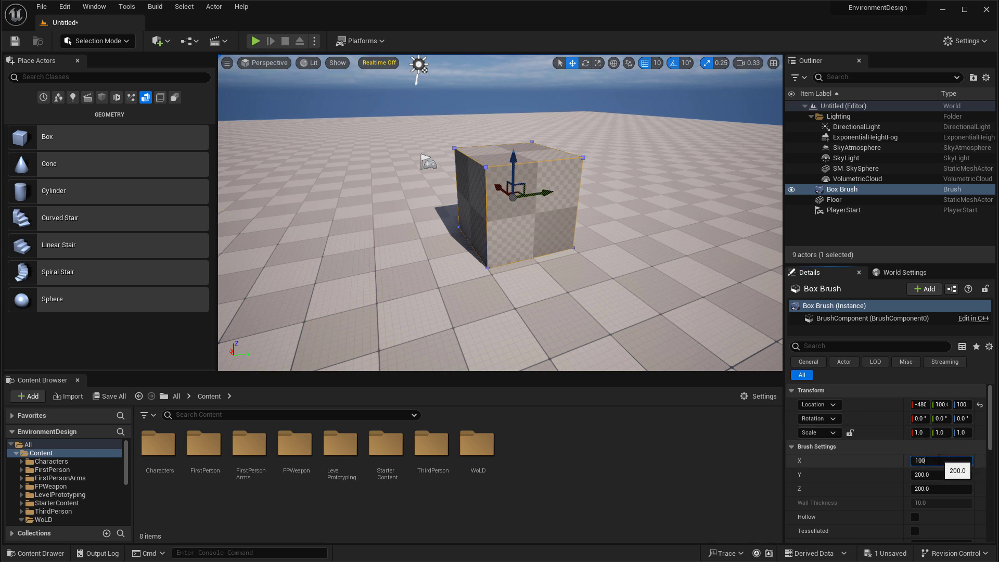
pyautogui.press('Return')
pyautogui.click(937, 474)
pyautogui.write('20')
pyautogui.press('Return')
pyautogui.click(934, 489)
pyautogui.write('800')
pyautogui.press('Return')
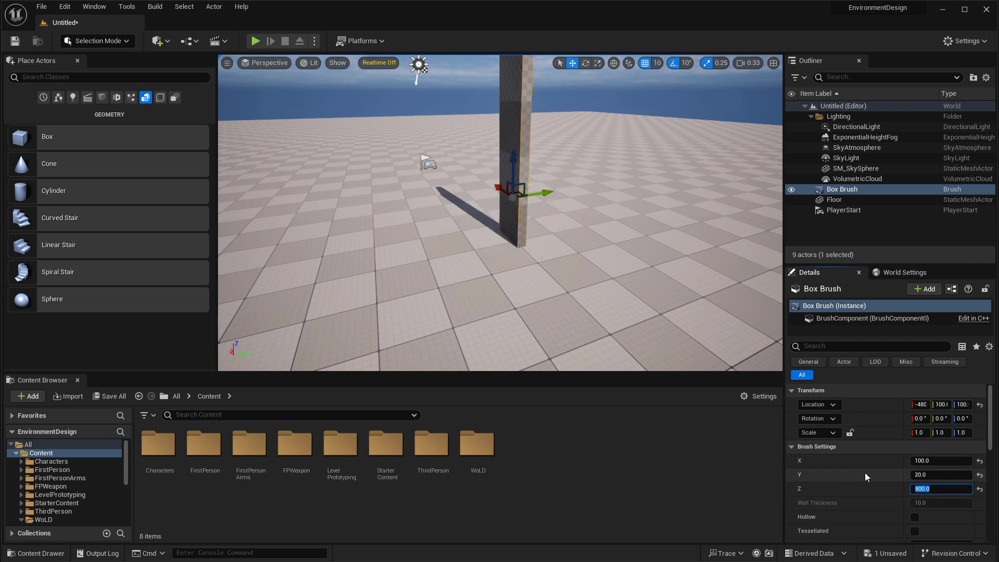
# - Set the box brush's Y dimension to 300
pyautogui.click(934, 475)
pyautogui.write('300')
pyautogui.press('Return')
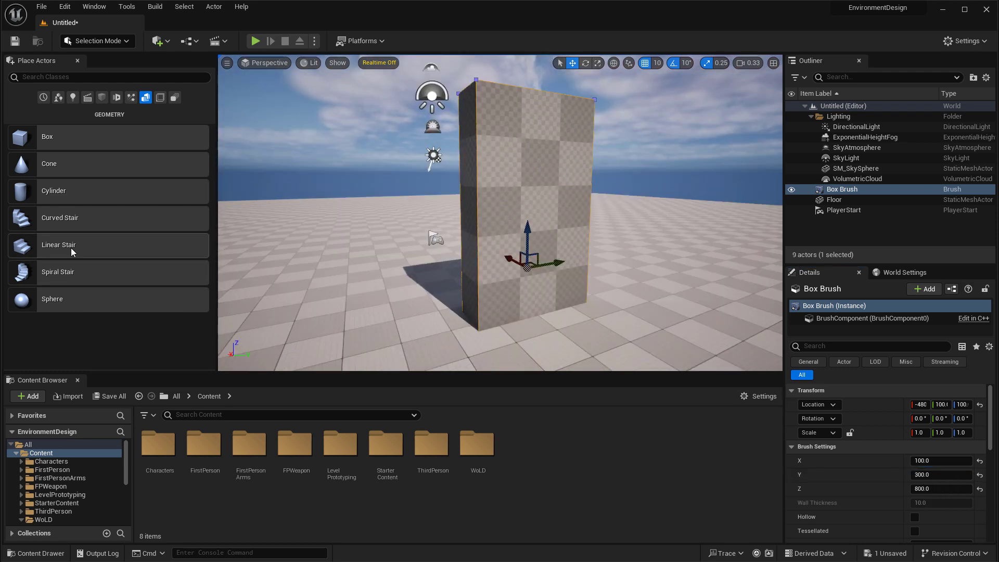
# - Place a linear stair brush on the floor beside the box brush and bring its brush settings into view
pyautogui.moveTo(71, 248)
pyautogui.mouseDown()
pyautogui.moveTo(595, 287)
pyautogui.moveTo(688, 318)
pyautogui.mouseUp()
pyautogui.press('f')
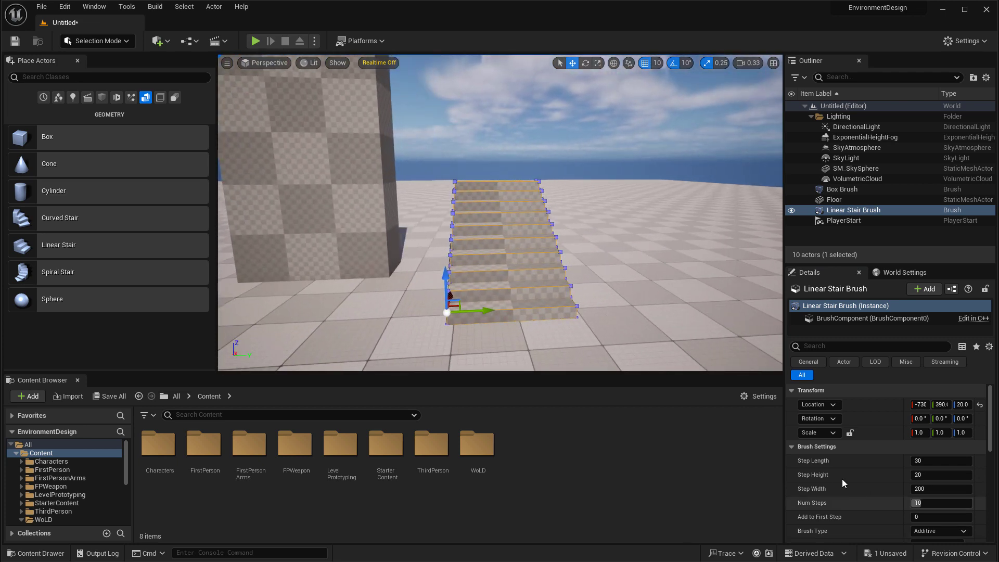
pyautogui.scroll(-1, 833, 469)
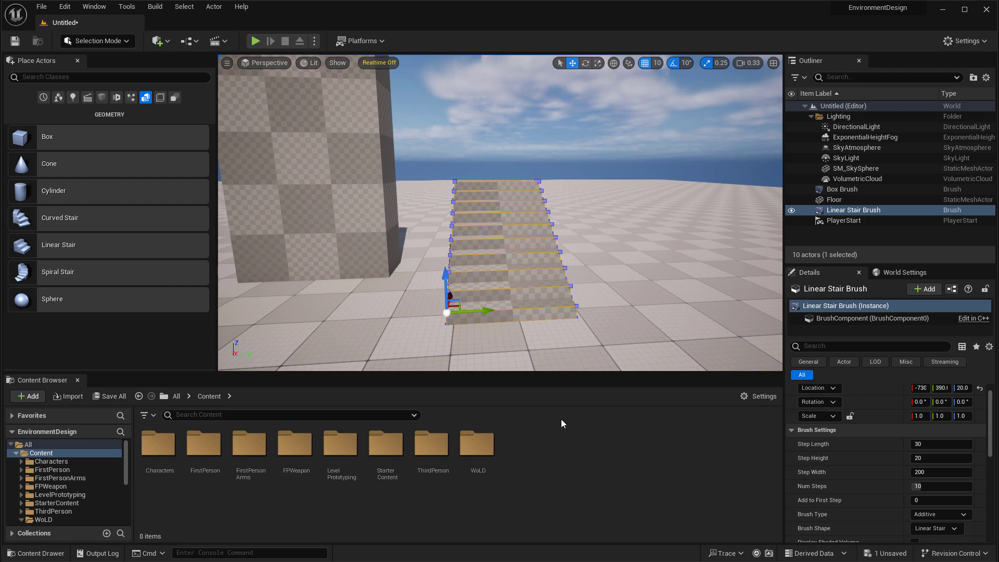
# - Select the large side face of the box brush and switch to Brush Editing mode
pyautogui.moveTo(465, 306); pyautogui.dragTo(512, 307, button='right')
pyautogui.press('a')
pyautogui.moveTo(546, 101); pyautogui.dragTo(547, 101, button='right')
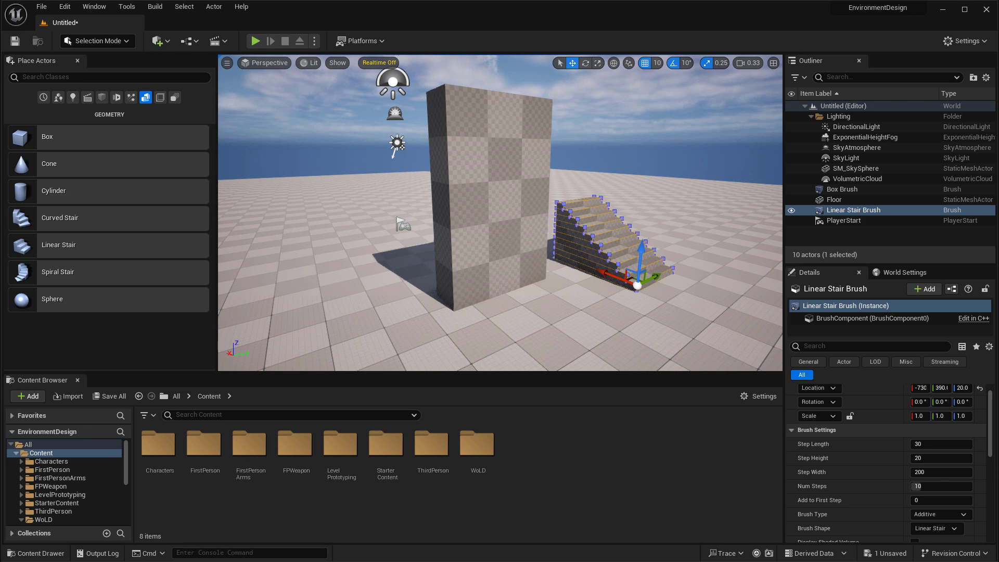
pyautogui.click(471, 208)
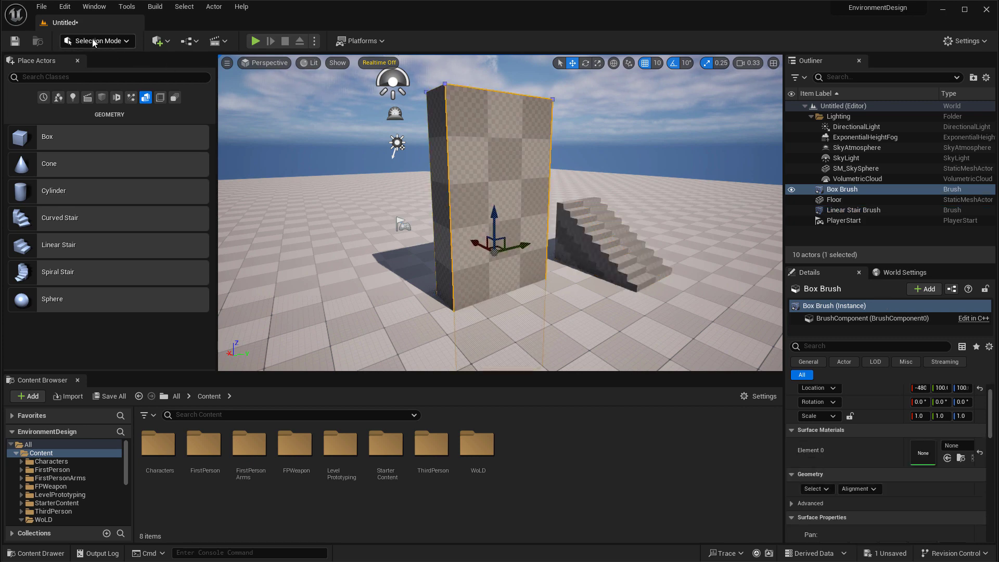
pyautogui.click(124, 42)
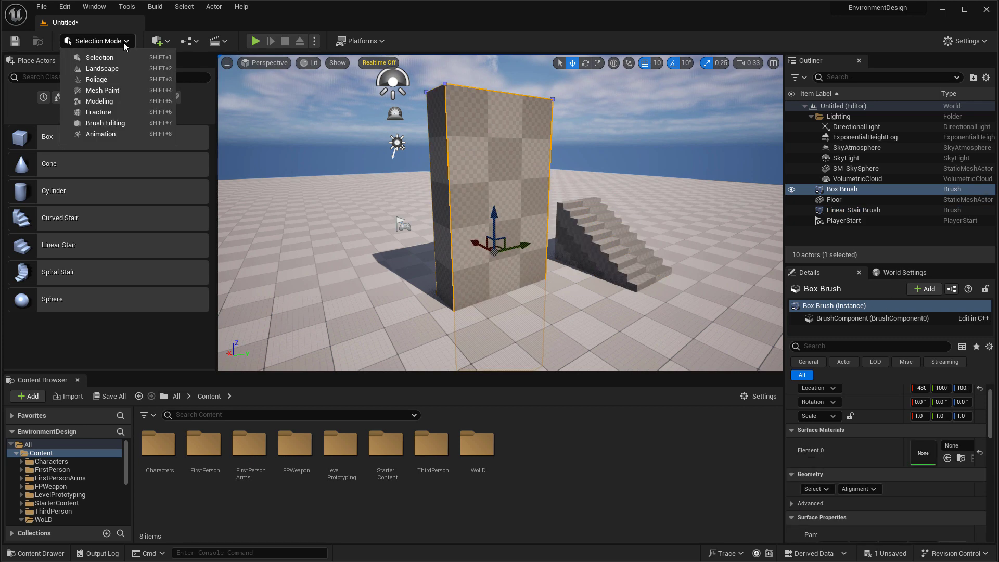
pyautogui.click(129, 124)
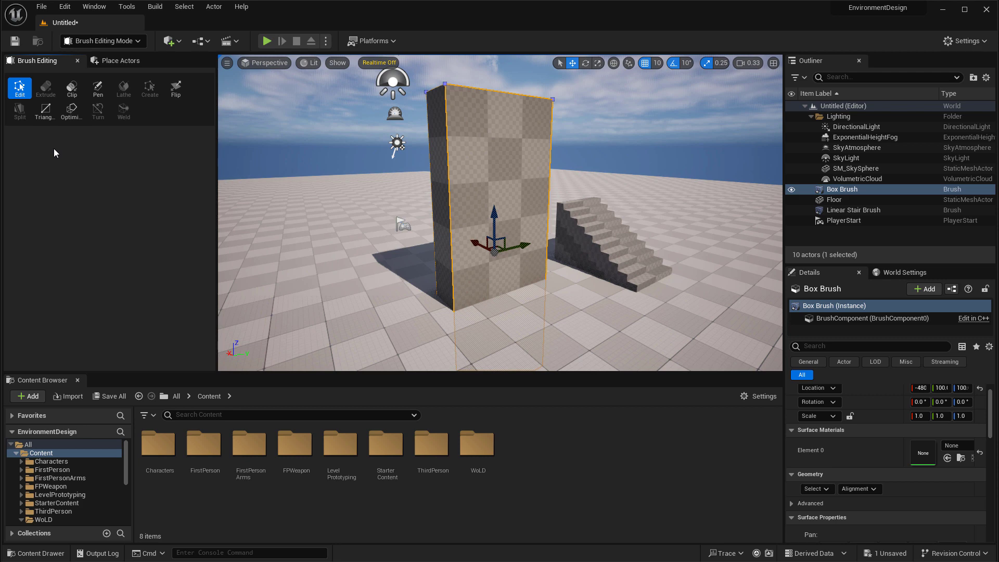
# - Reshape the box brush by moving its faces to make it thicker and lower its top
pyautogui.click(491, 212)
pyautogui.moveTo(491, 212)
pyautogui.mouseDown(button='right')
pyautogui.moveTo(466, 199)
pyautogui.moveTo(442, 148)
pyautogui.mouseUp(button='right')
pyautogui.moveTo(537, 244)
pyautogui.mouseDown(button='right')
pyautogui.moveTo(484, 297)
pyautogui.moveTo(468, 276)
pyautogui.moveTo(538, 245)
pyautogui.moveTo(552, 277)
pyautogui.mouseUp(button='right')
pyautogui.moveTo(552, 277); pyautogui.dragTo(435, 291)
pyautogui.moveTo(435, 291); pyautogui.dragTo(453, 275, button='right')
pyautogui.click(511, 190)
pyautogui.moveTo(513, 150)
pyautogui.mouseDown(button='right')
pyautogui.moveTo(523, 218)
pyautogui.moveTo(515, 156)
pyautogui.mouseUp(button='right')
# - Raise the bottom face of the box brush from below the floor and adjust it to rest on the floor
pyautogui.click(537, 234)
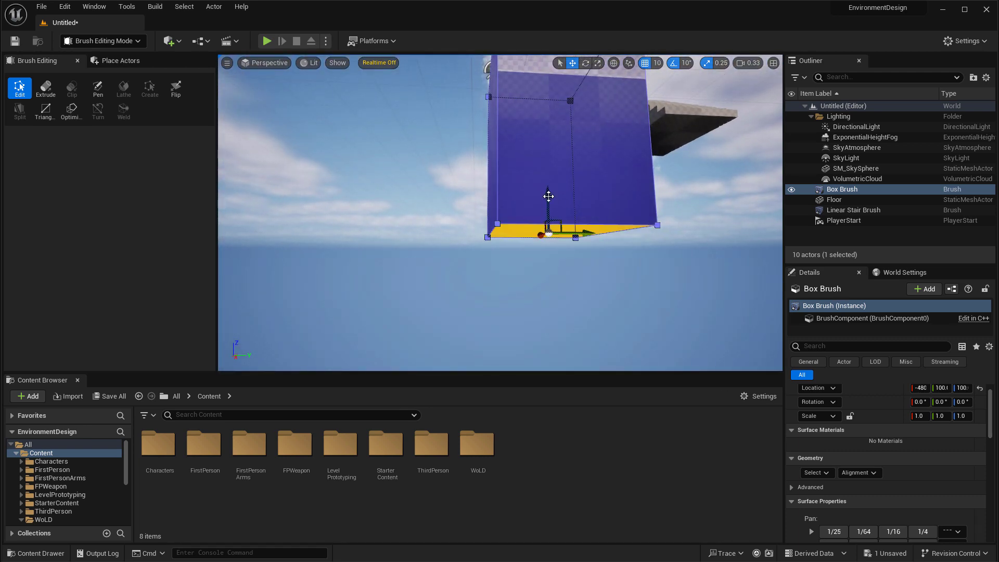
pyautogui.moveTo(549, 197); pyautogui.dragTo(544, 65)
pyautogui.moveTo(598, 203); pyautogui.dragTo(598, 223, button='right')
pyautogui.moveTo(552, 177); pyautogui.dragTo(515, 155, button='right')
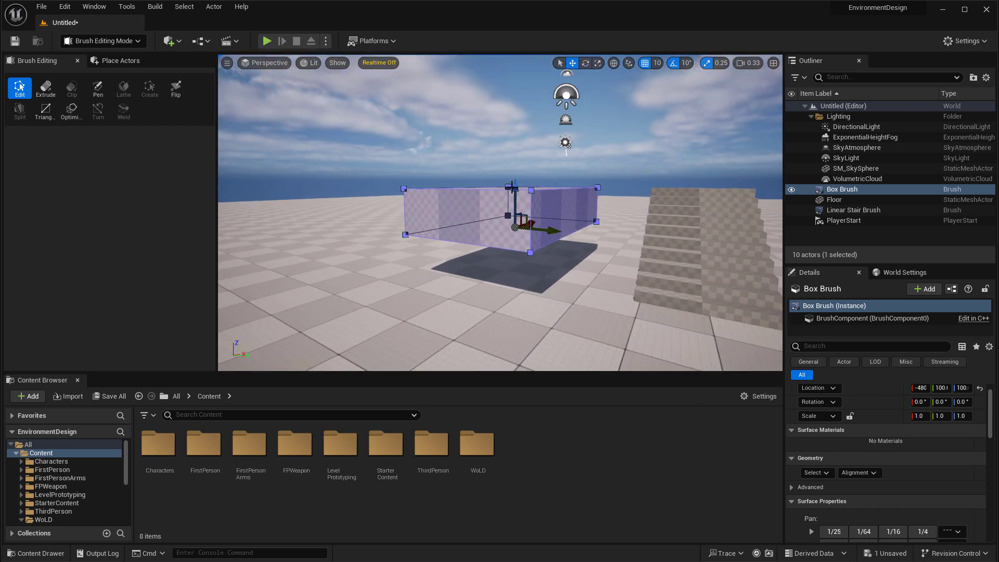
pyautogui.moveTo(503, 189); pyautogui.dragTo(503, 198)
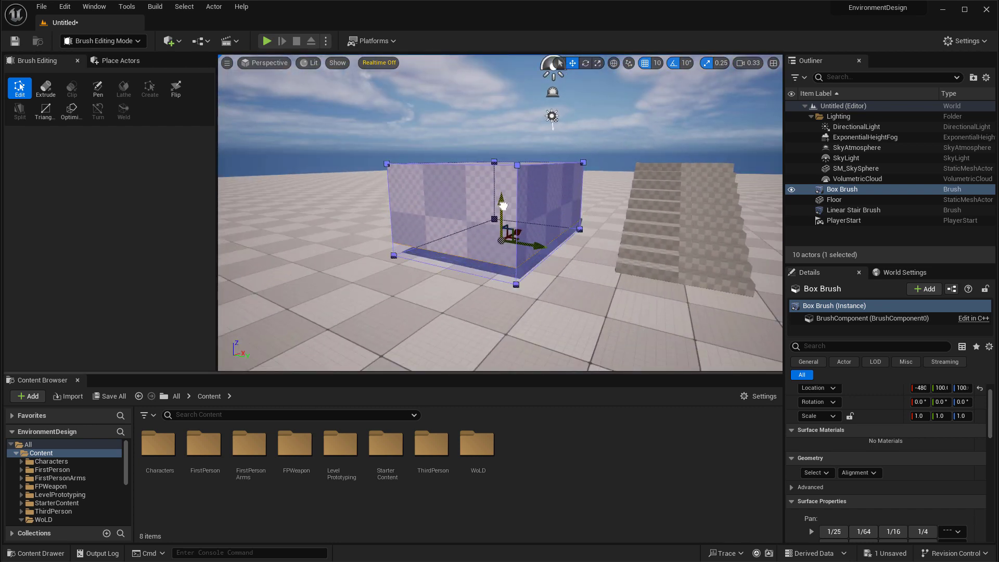
pyautogui.click(574, 247)
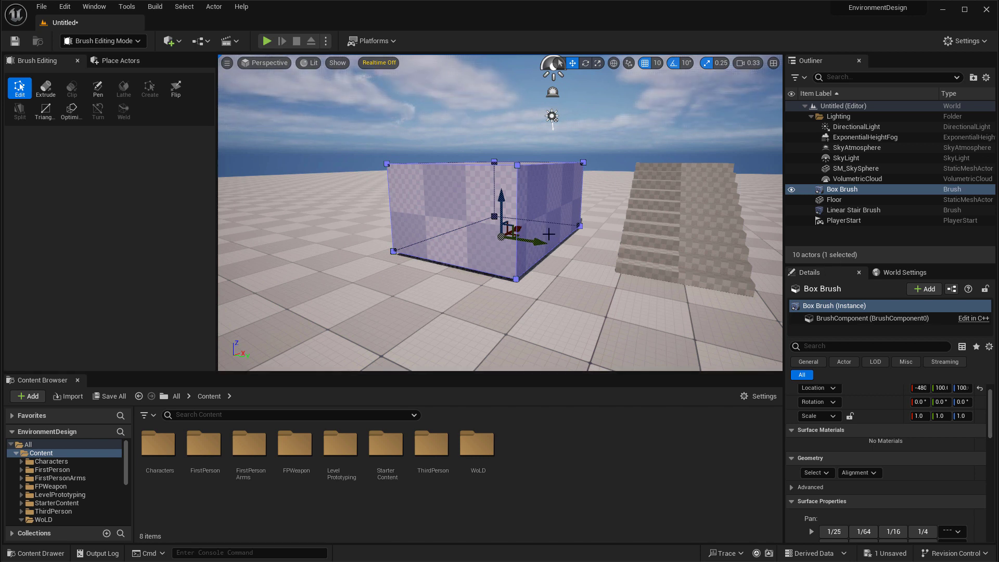
# - Play the level, run and jump the character around the stairs and box, and stop the play session
pyautogui.click(266, 41)
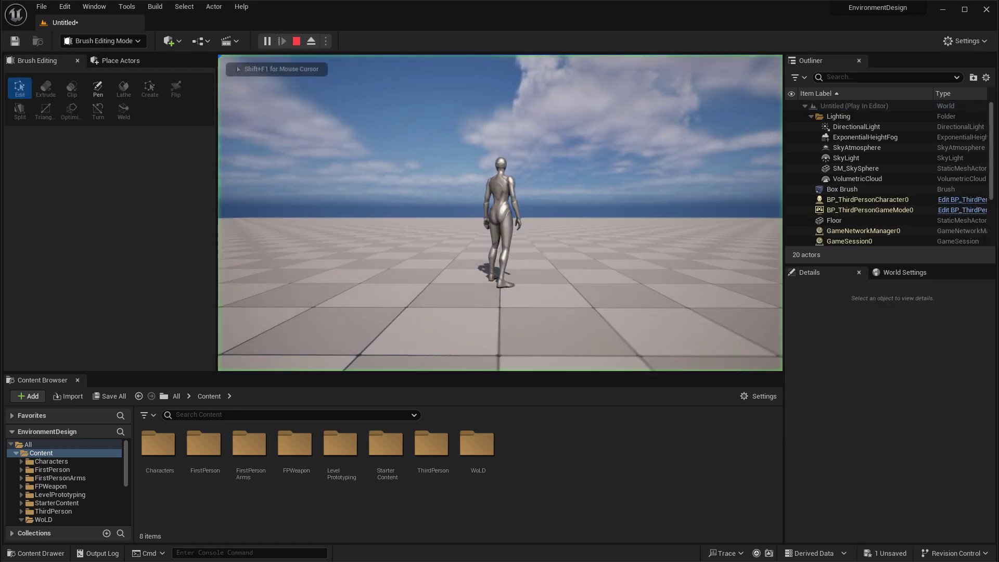
pyautogui.press('w')
pyautogui.press('space')
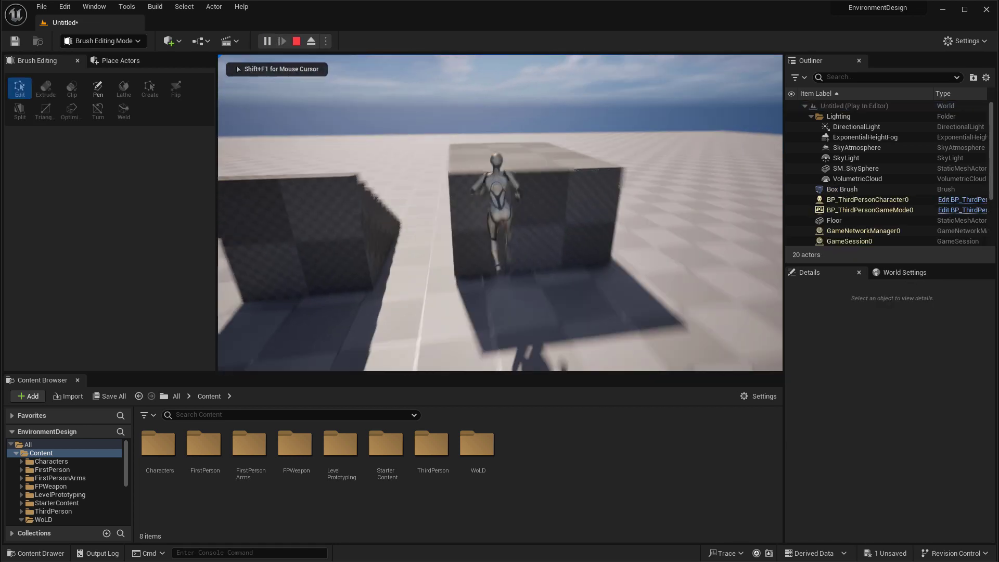
pyautogui.press('w')
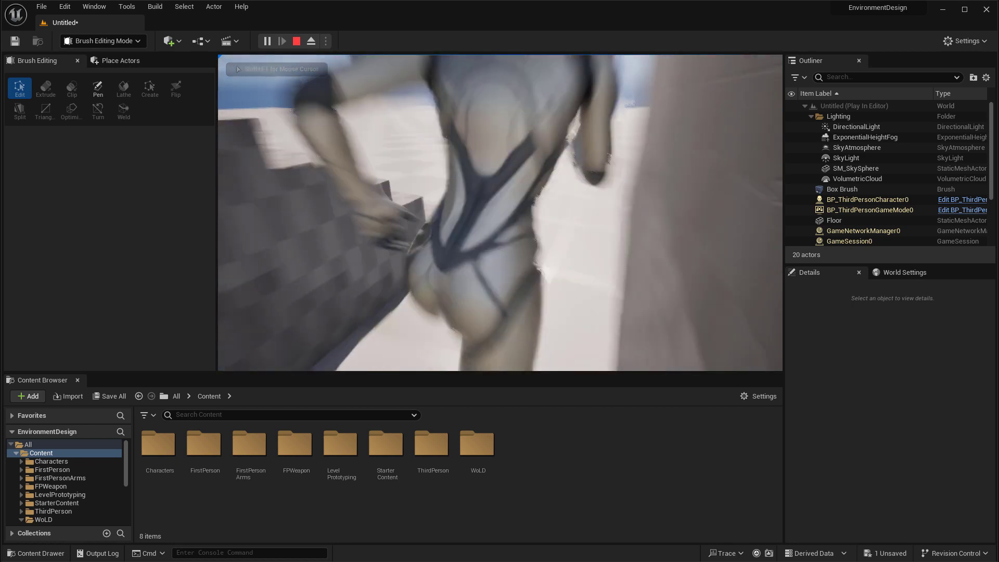
pyautogui.press('w')
pyautogui.press('space')
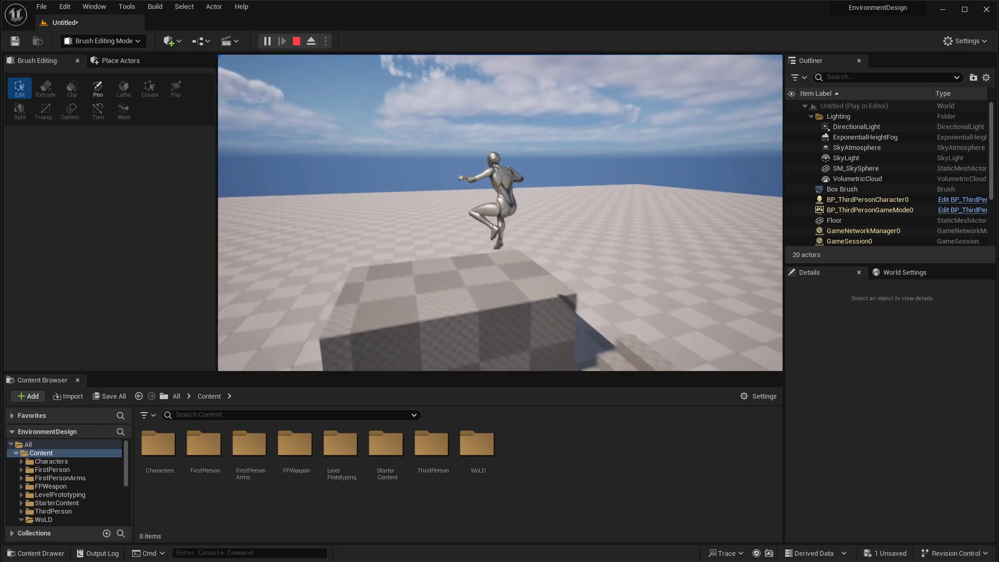
pyautogui.press('Escape')
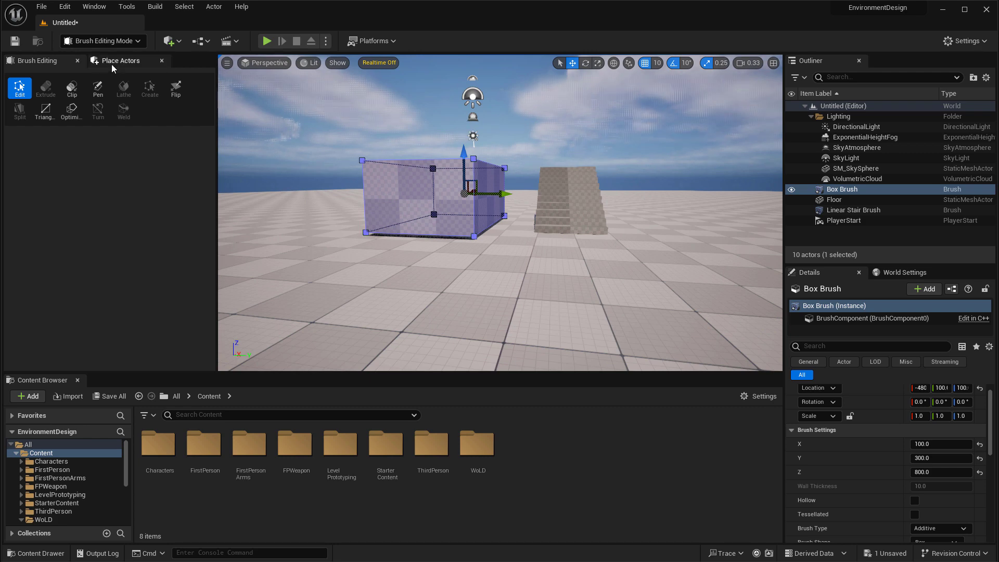
# - Return to Selection mode and remove the box and stair brushes from the level
pyautogui.click(102, 42)
pyautogui.click(110, 61)
pyautogui.moveTo(444, 257)
pyautogui.mouseDown(button='right')
pyautogui.moveTo(438, 275)
pyautogui.moveTo(453, 203)
pyautogui.mouseUp(button='right')
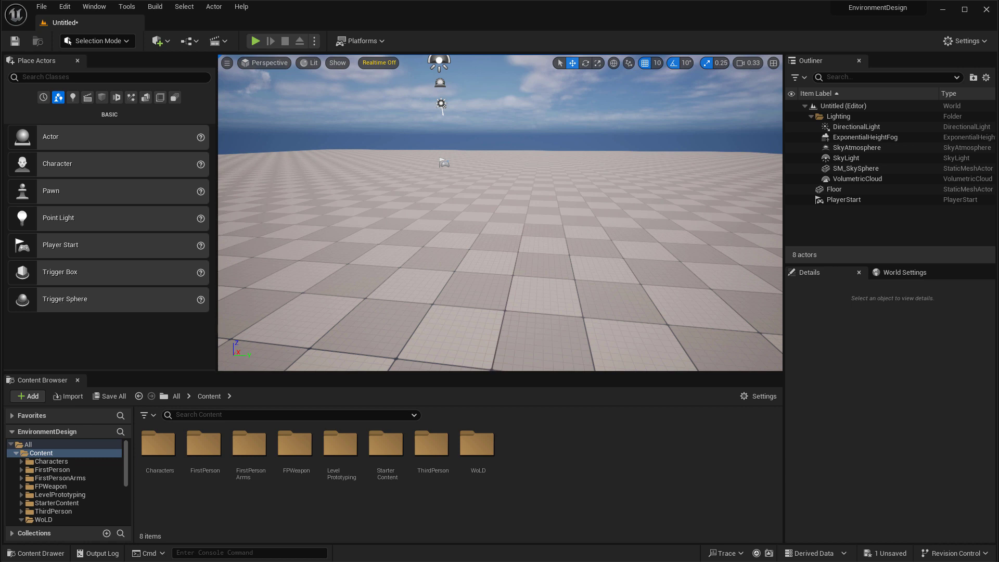
# - Switch the level editor from Selection mode to Modeling mode
pyautogui.click(110, 41)
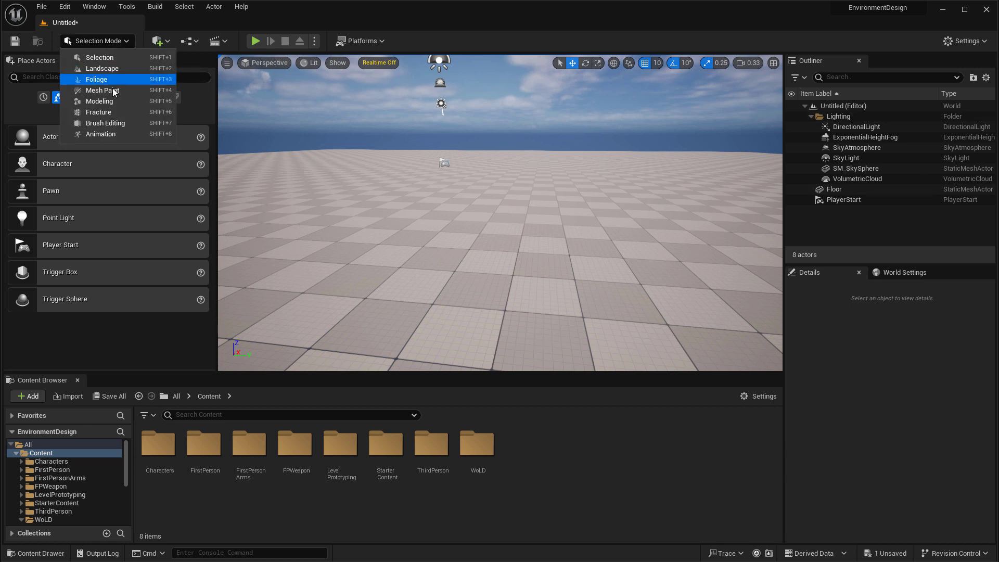
pyautogui.click(115, 101)
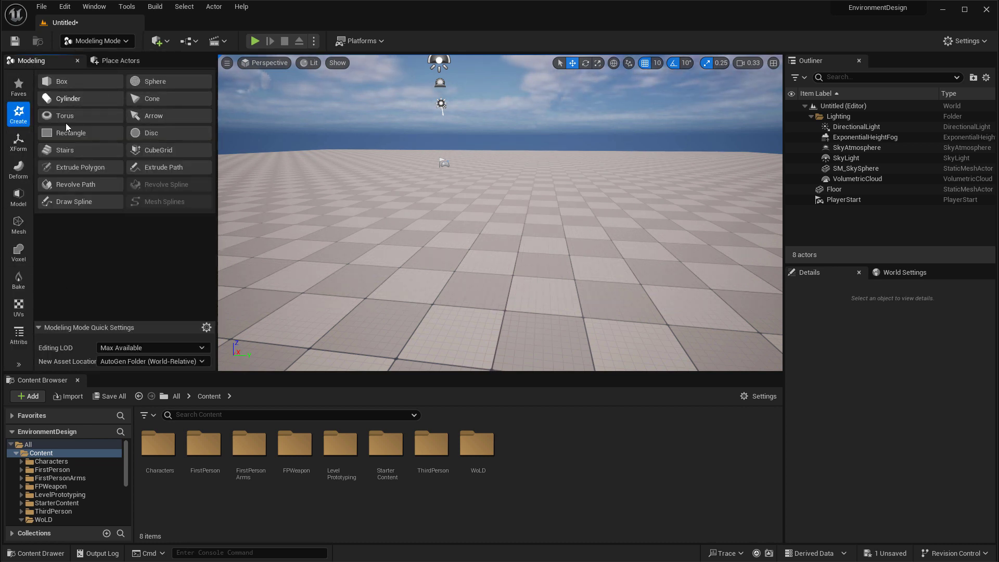
pyautogui.click(106, 40)
pyautogui.click(106, 40)
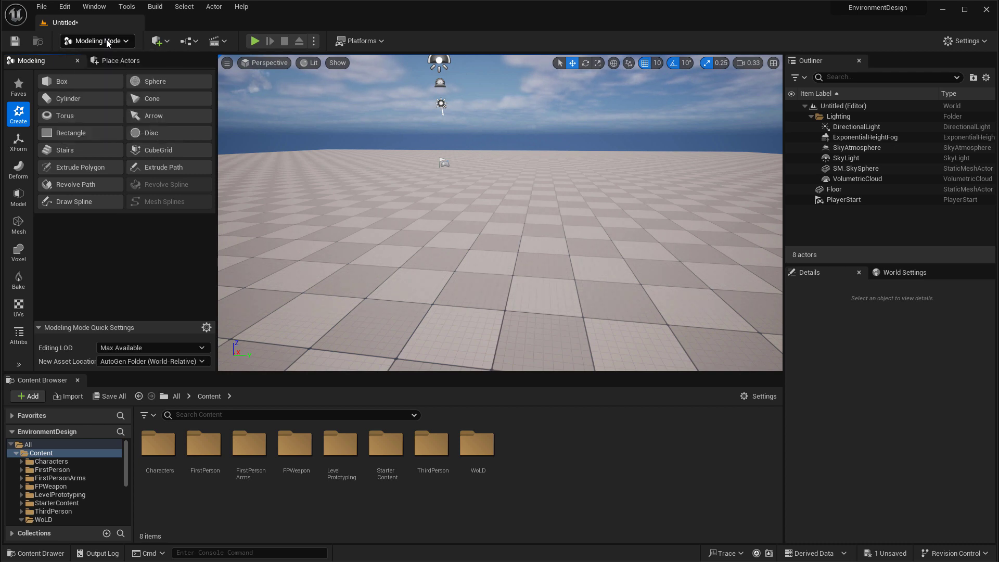
# - Search the plugins for "modeling", check whether Modeling Tools Editor Mode is enabled, and close the plugin window
pyautogui.click(64, 6)
pyautogui.click(92, 167)
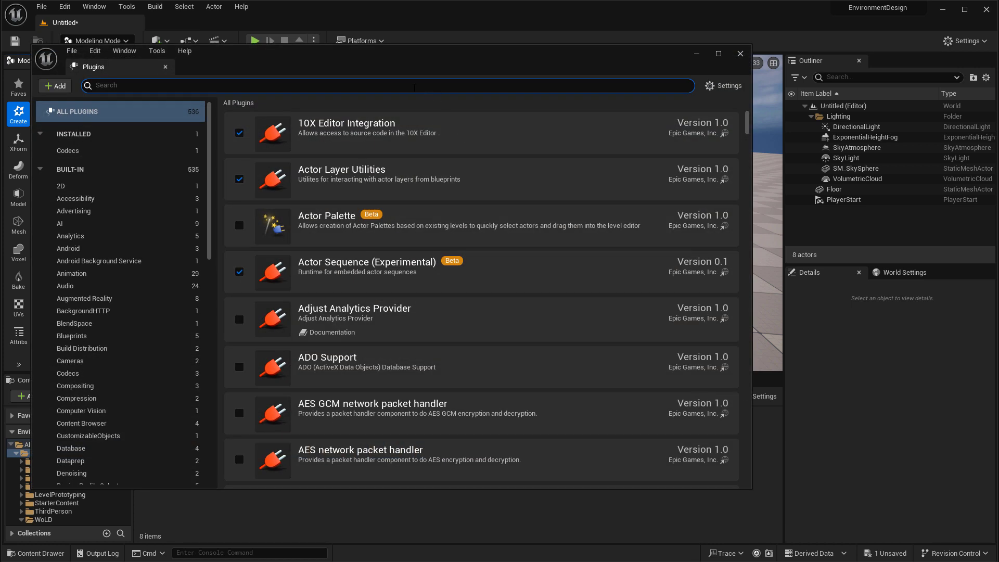
pyautogui.write('modeling')
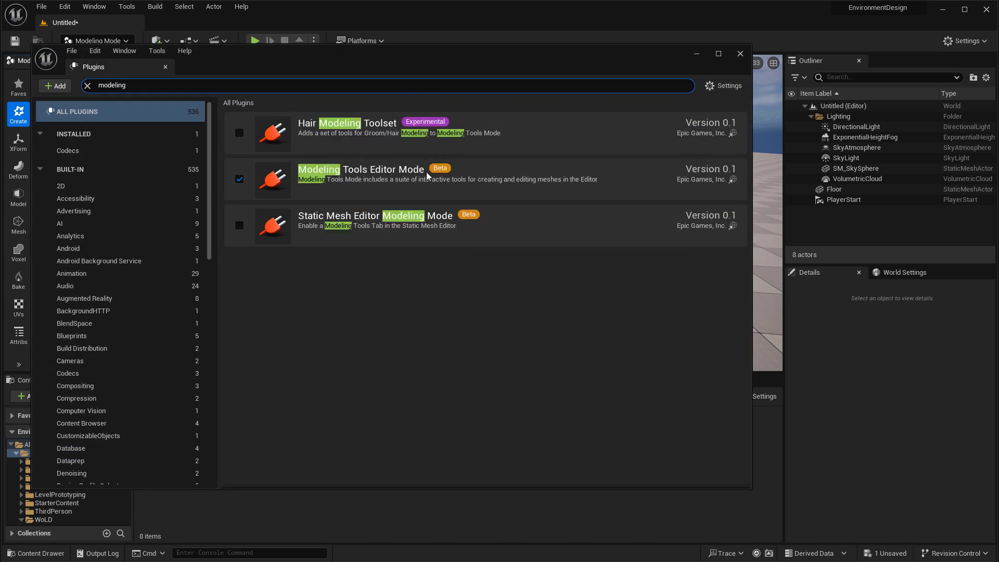
pyautogui.click(240, 179)
pyautogui.click(741, 54)
# - Review the available editor modes and the XForm, Deform and Model tool categories of Modeling mode
pyautogui.click(118, 41)
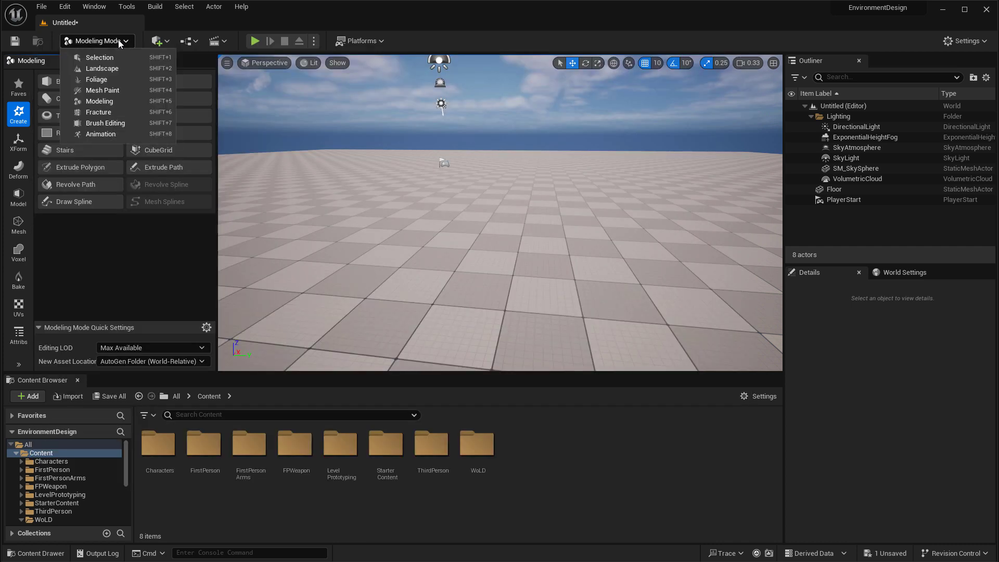
pyautogui.click(87, 250)
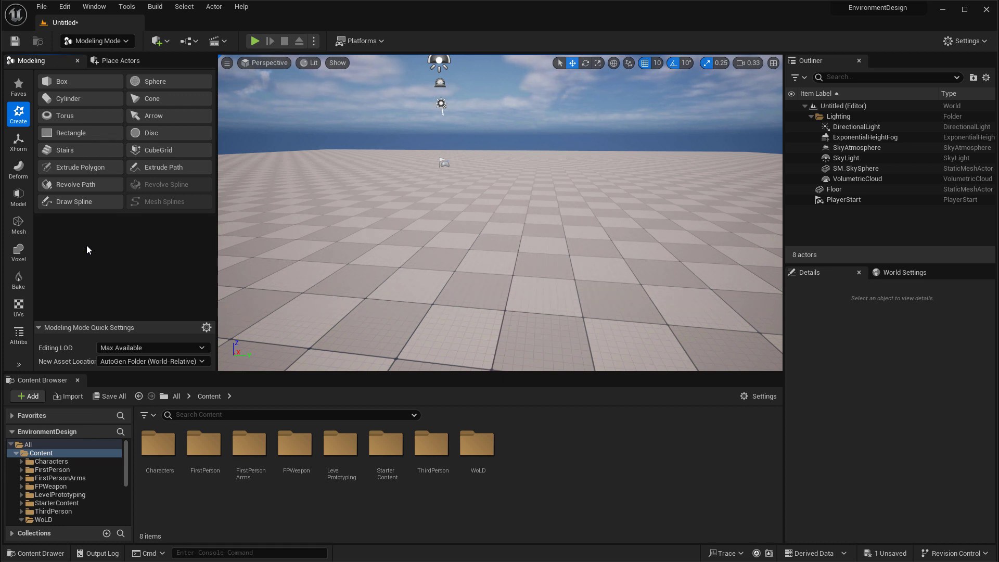
pyautogui.click(19, 140)
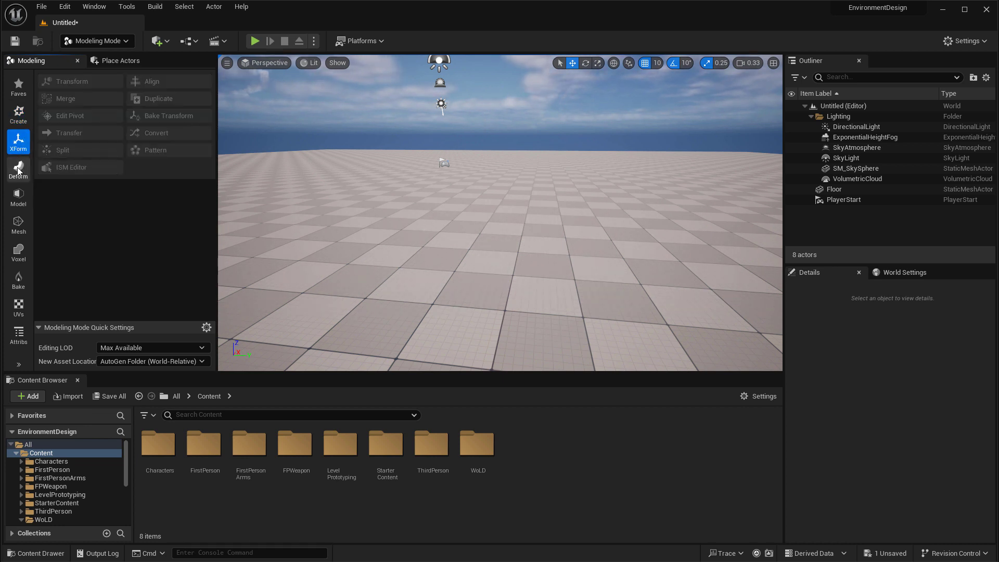
pyautogui.click(18, 171)
pyautogui.click(19, 197)
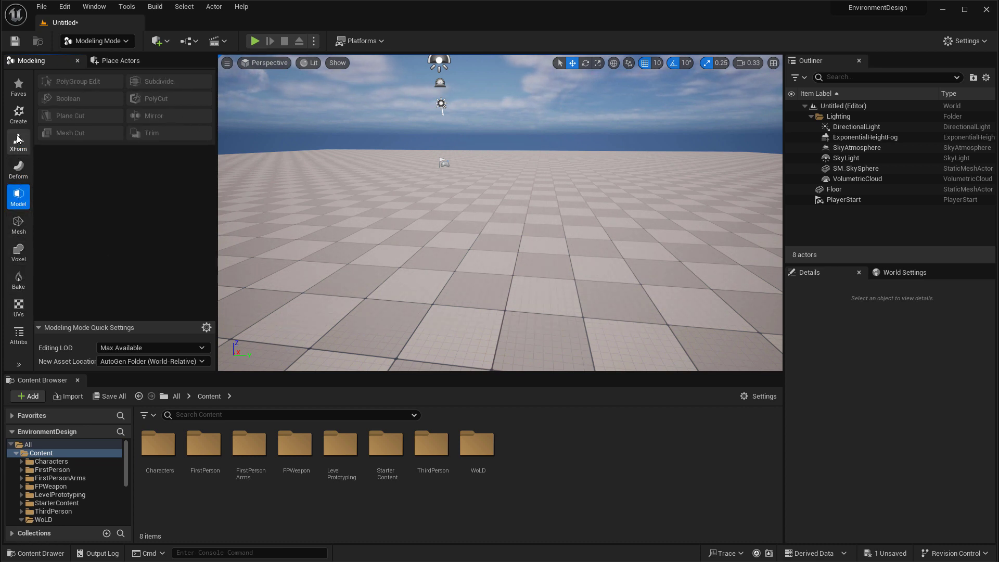
# - Start creating a box mesh with the Box tool and place it on the floor at about -1040, 560, 0
pyautogui.click(20, 119)
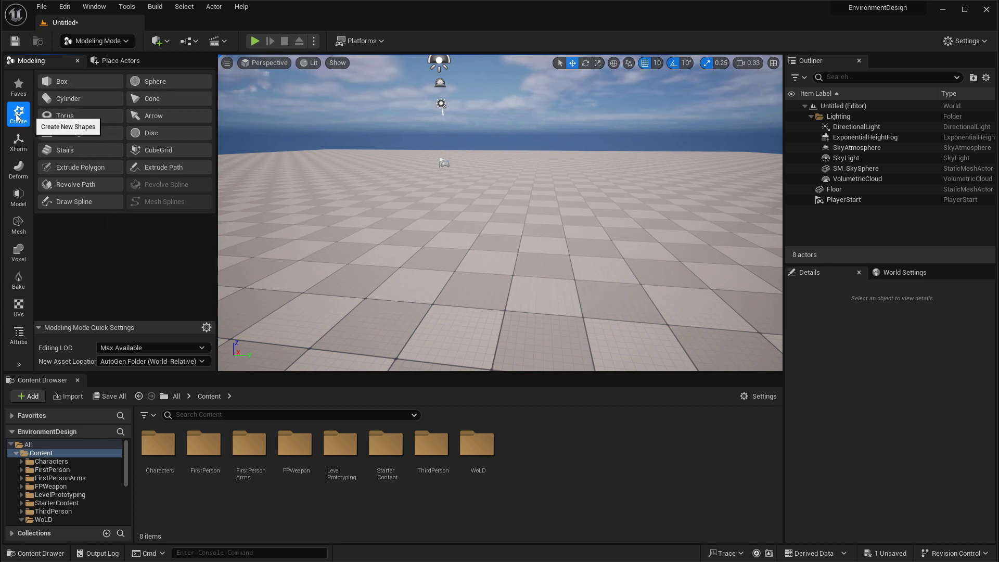
pyautogui.click(60, 79)
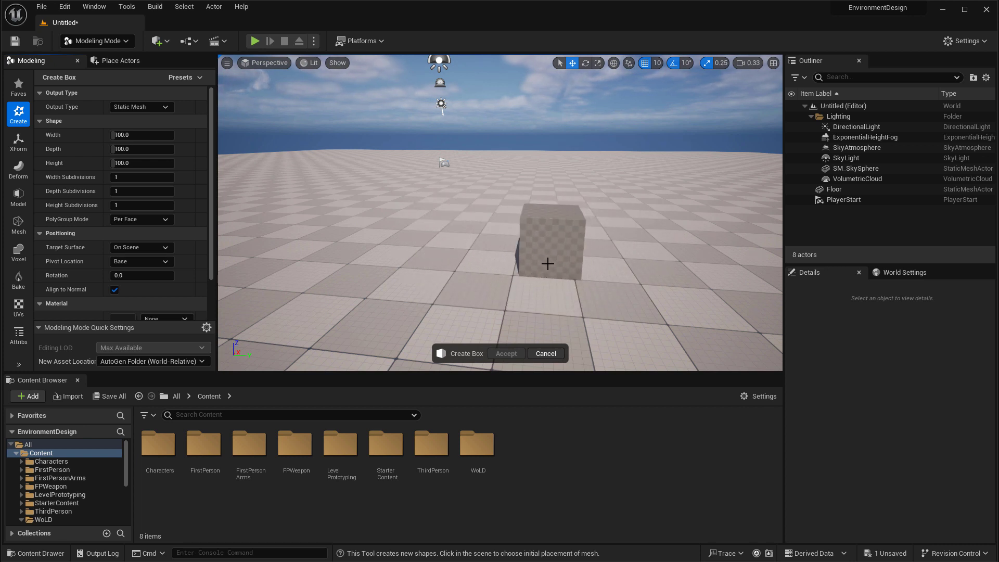
pyautogui.click(545, 263)
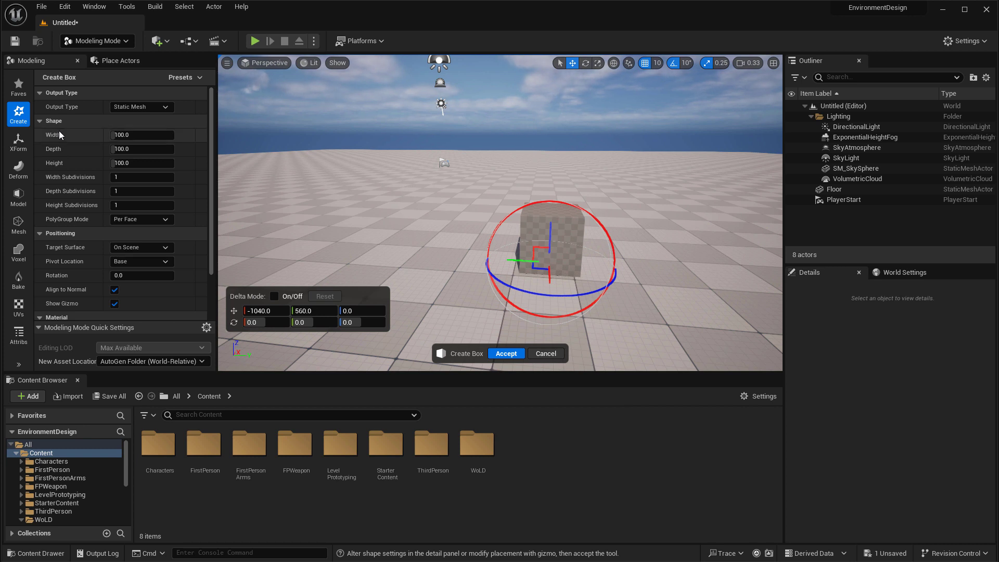
# - Set the width of the box mesh being created to 200
pyautogui.click(122, 135)
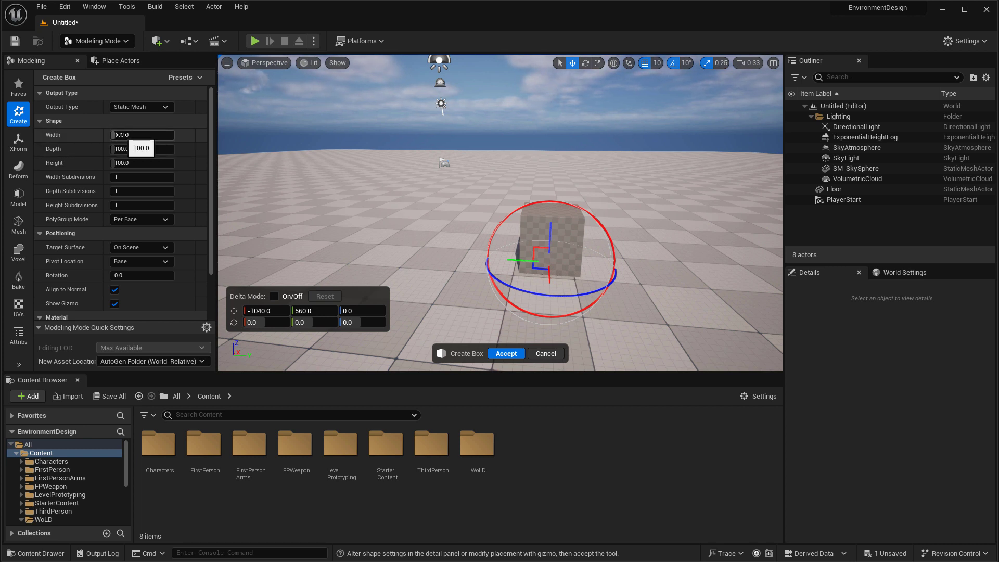
pyautogui.write('200')
pyautogui.press('Return')
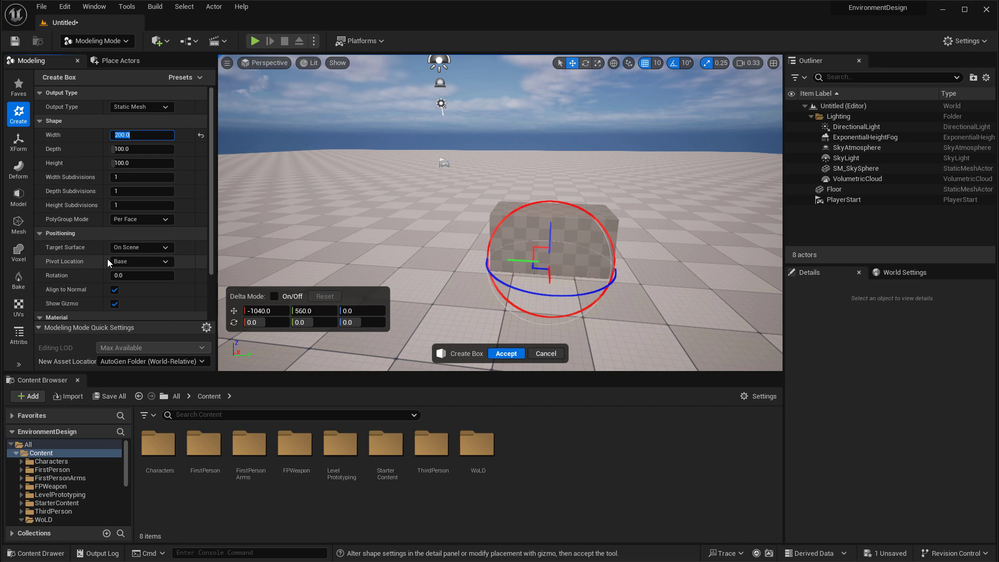
# - Accept the box mesh and raise it vertically to a Z location of 10
pyautogui.press('w')
pyautogui.moveTo(334, 211); pyautogui.dragTo(476, 226, button='right')
pyautogui.press('a')
pyautogui.press('s')
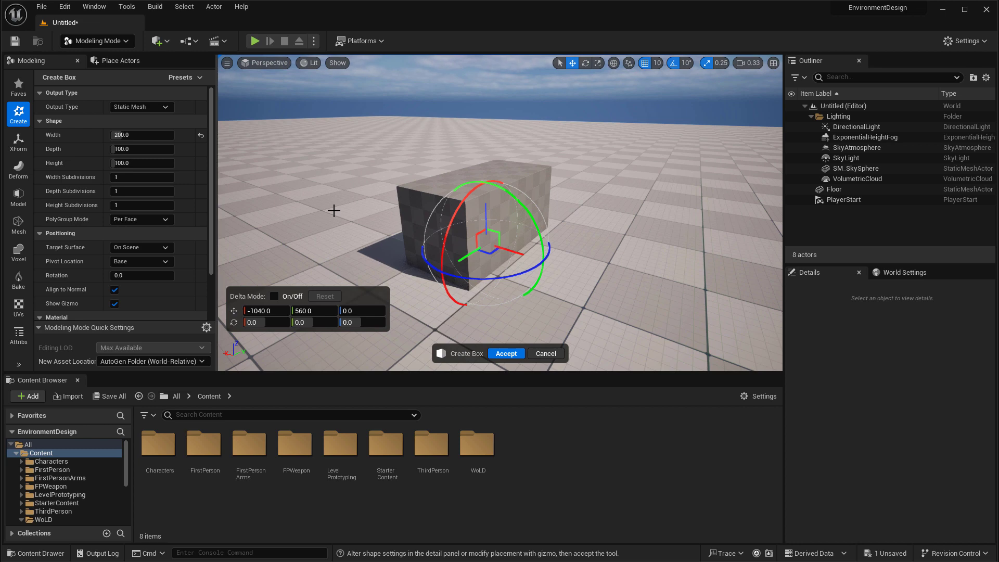
pyautogui.click(513, 353)
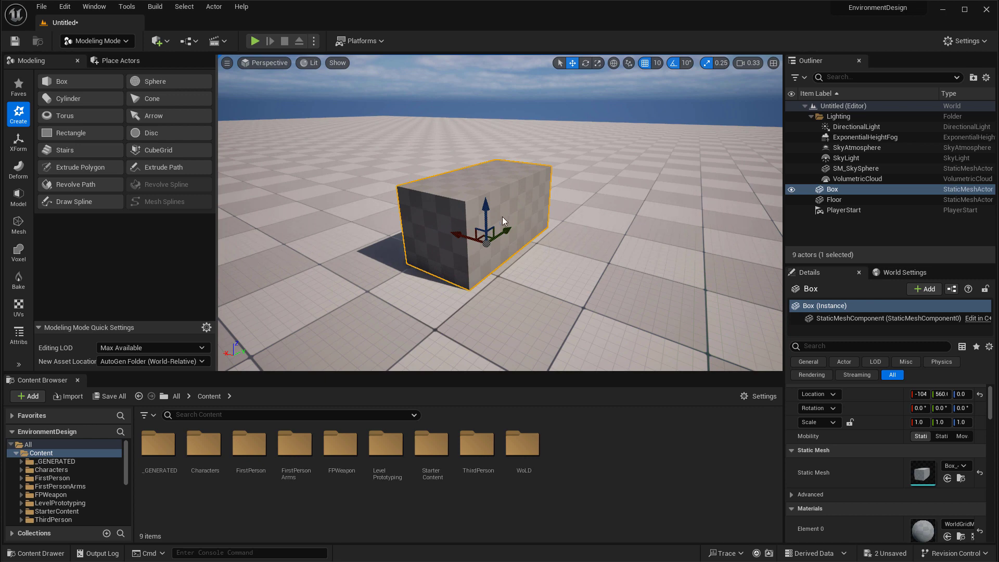
pyautogui.moveTo(484, 206)
pyautogui.mouseDown()
pyautogui.moveTo(492, 169)
pyautogui.moveTo(487, 197)
pyautogui.mouseUp()
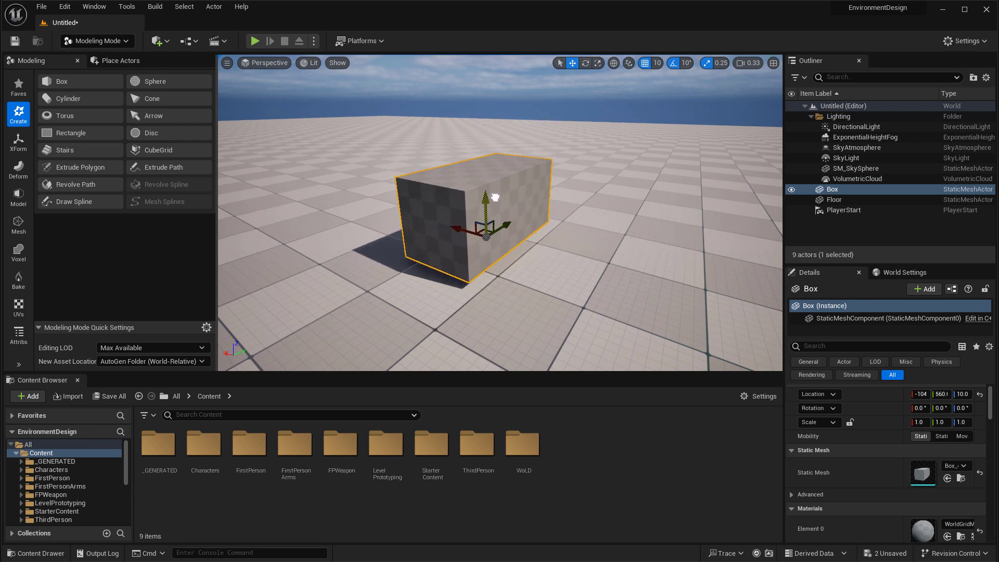
pyautogui.keyDown('alt'); pyautogui.moveTo(609, 251); pyautogui.dragTo(567, 250); pyautogui.keyUp('alt')
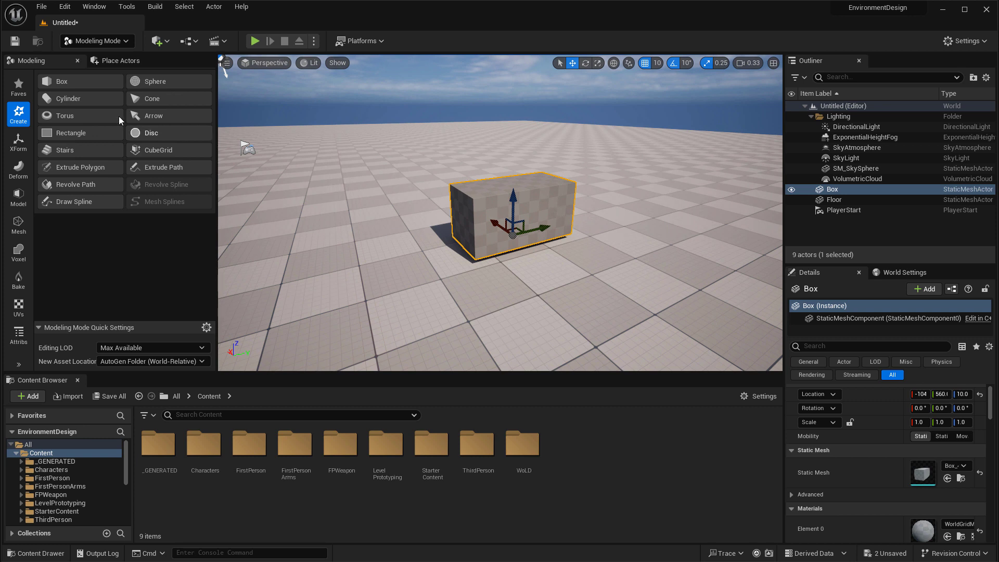
# - Start creating a cylinder mesh on the floor beside the box at about -1050, 870, 0 and set its radius to 100
pyautogui.click(73, 99)
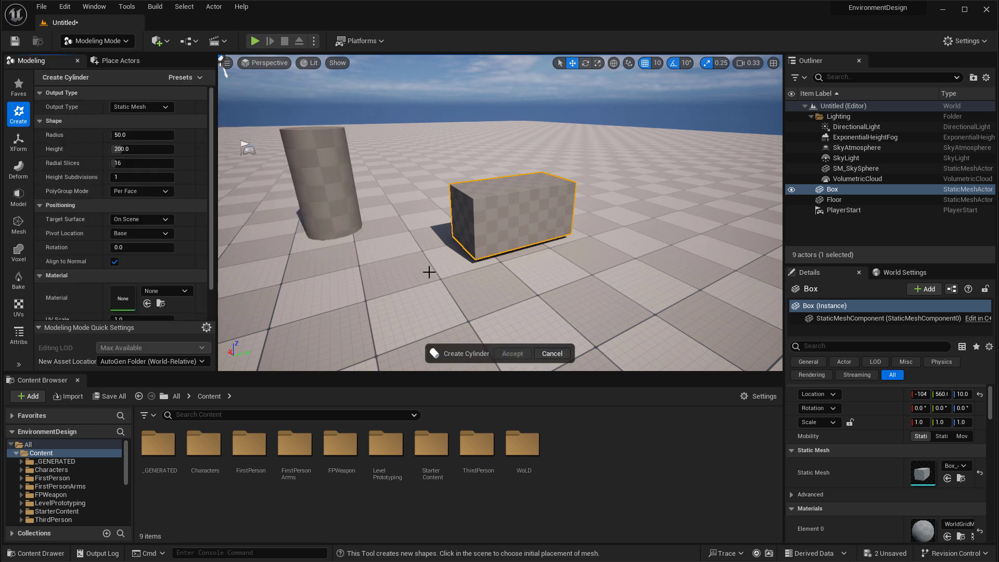
pyautogui.click(630, 210)
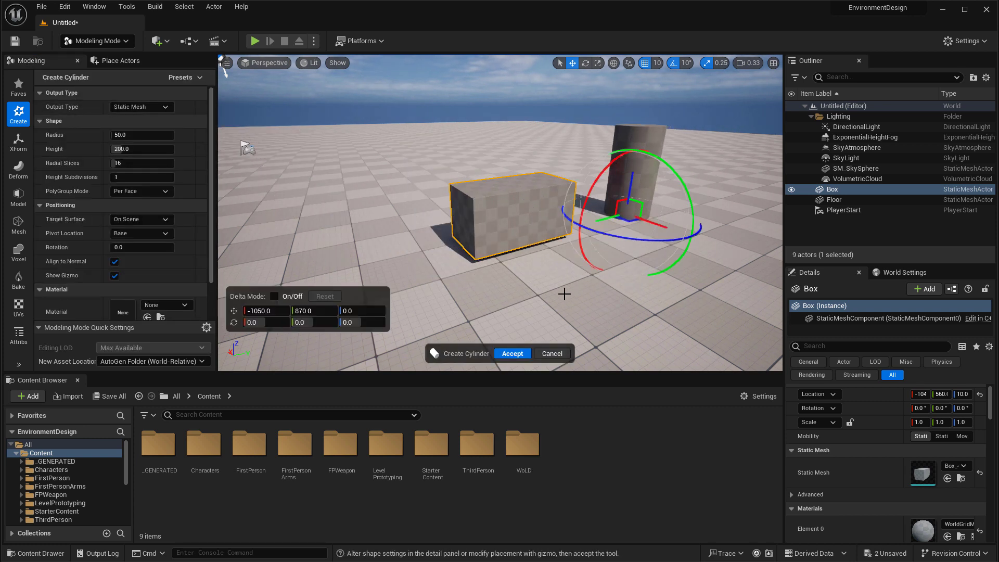
pyautogui.click(125, 135)
pyautogui.write('100')
pyautogui.press('Return')
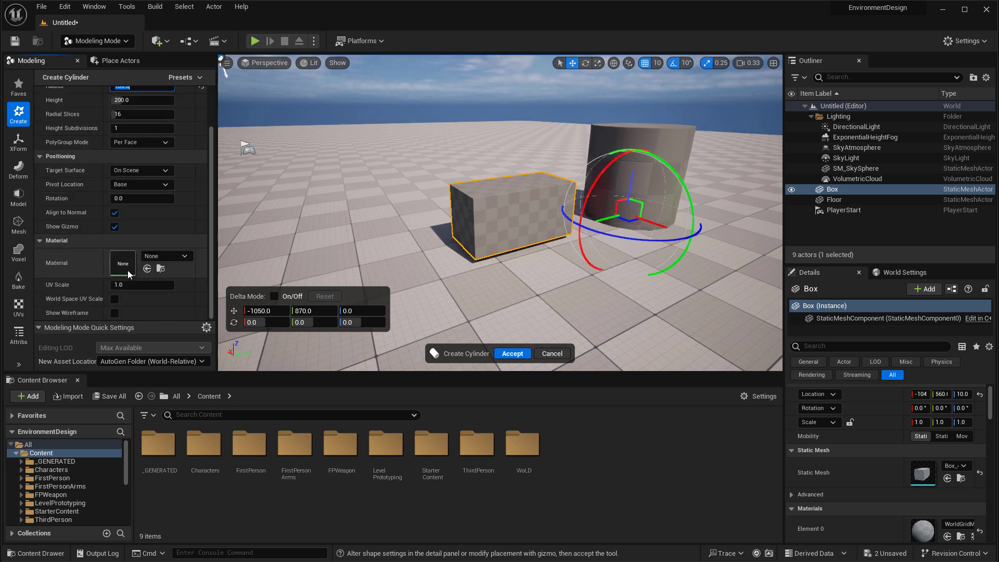
pyautogui.press('d')
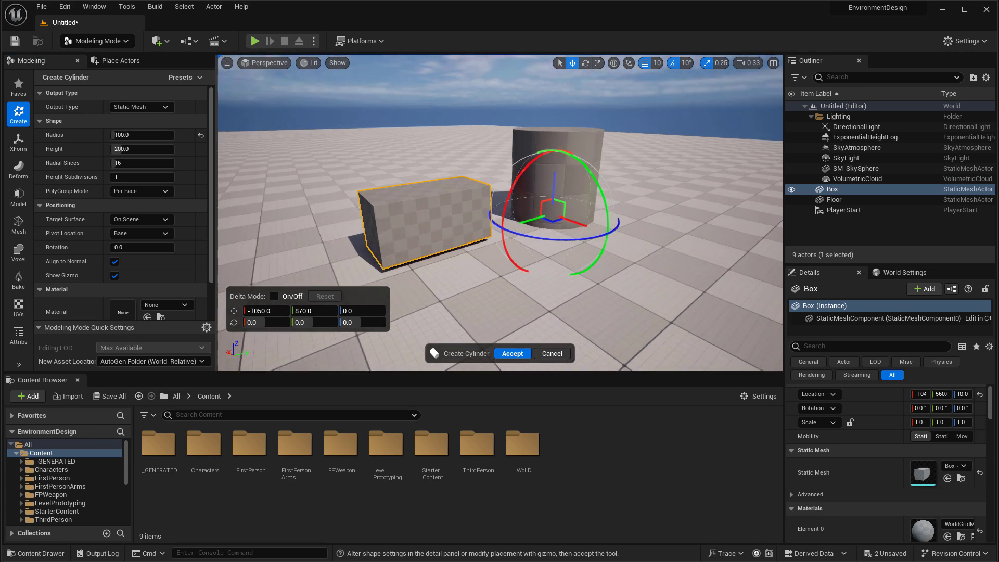
pyautogui.press('w')
pyautogui.press('s')
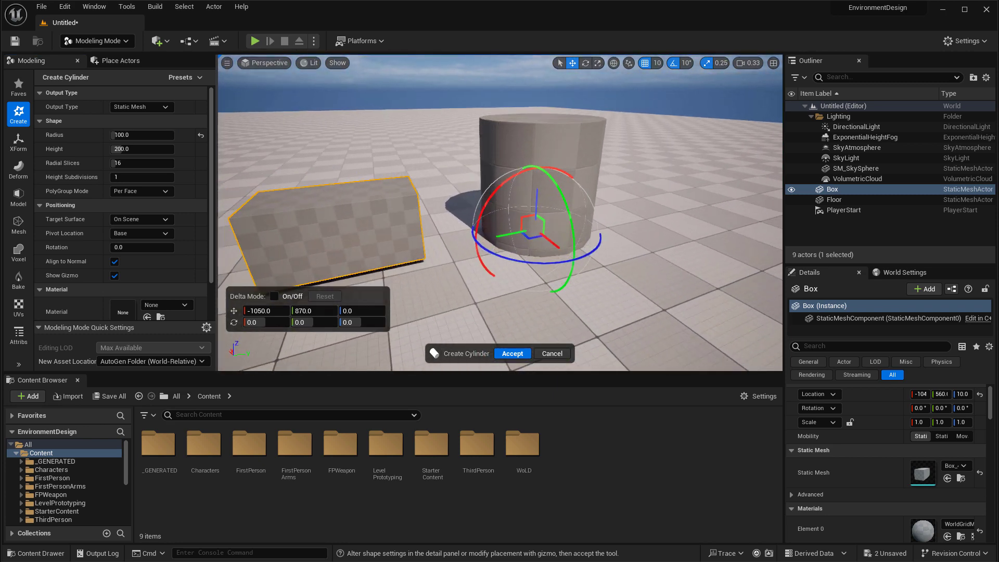